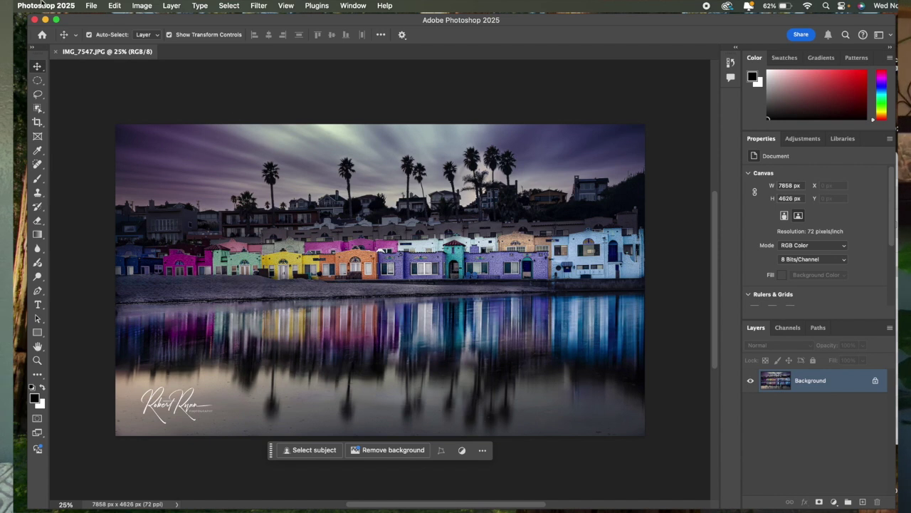
- Resize the image to 28 inches wide by 18 inches high at a resolution of 300 pixels/inch
left_click(137, 5)
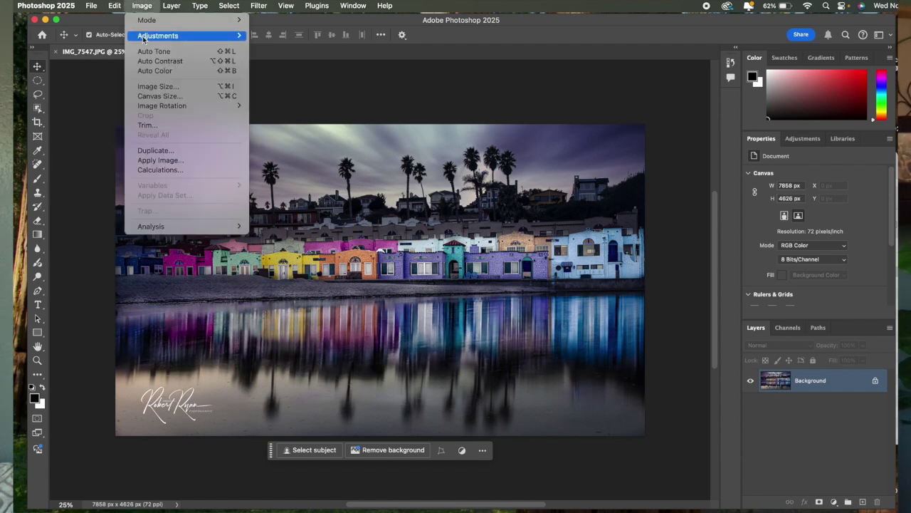
left_click(161, 89)
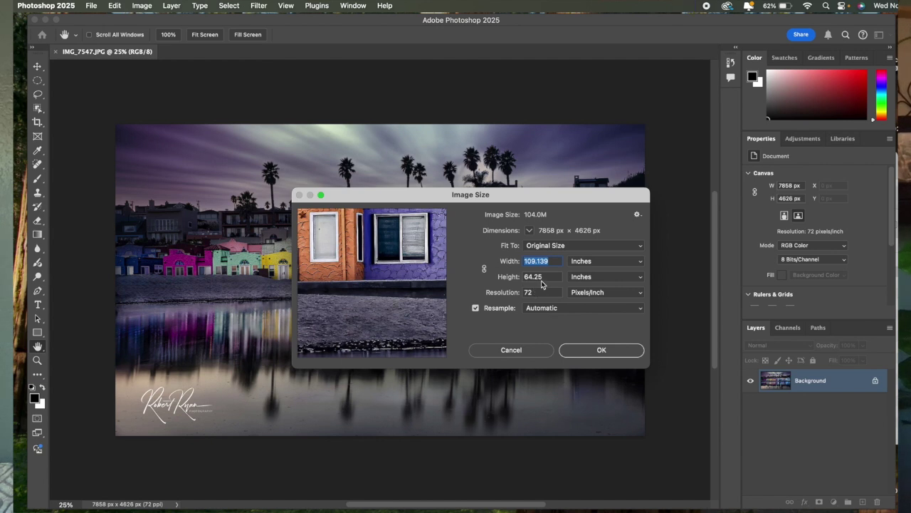
type("28")
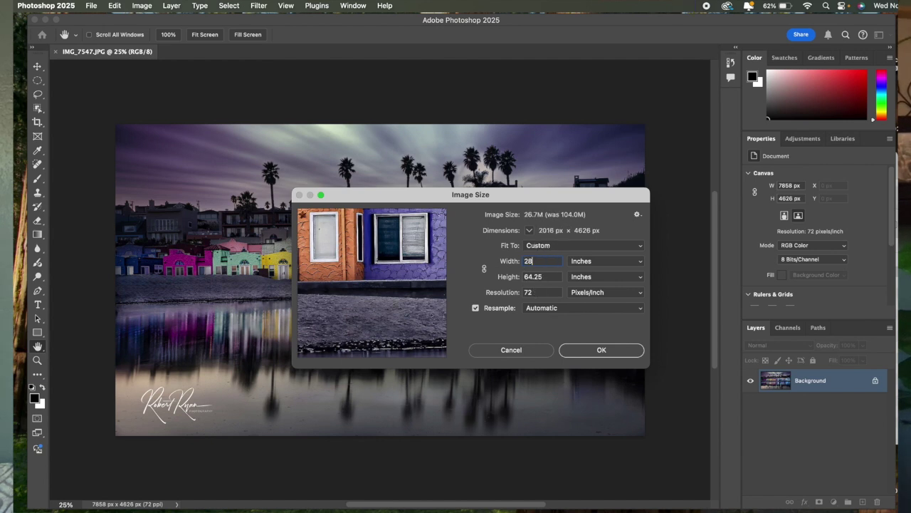
left_click(550, 278)
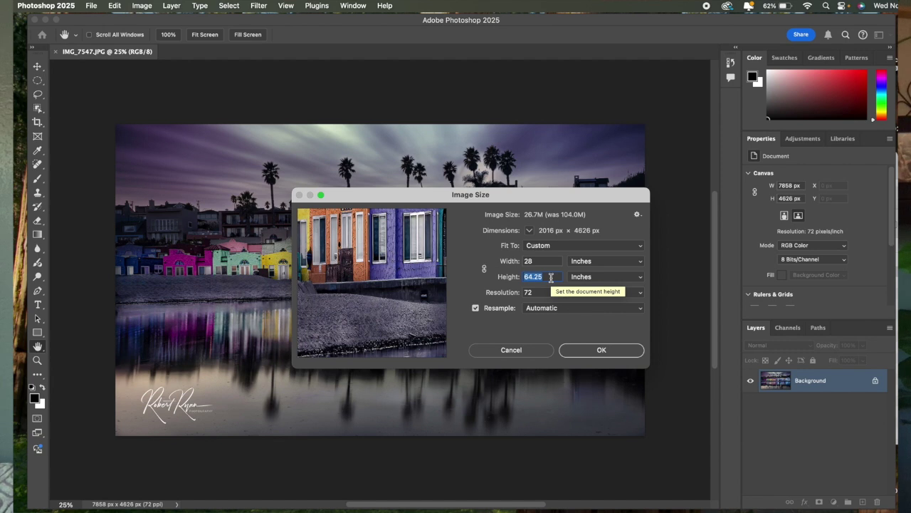
type("18")
left_click(529, 292)
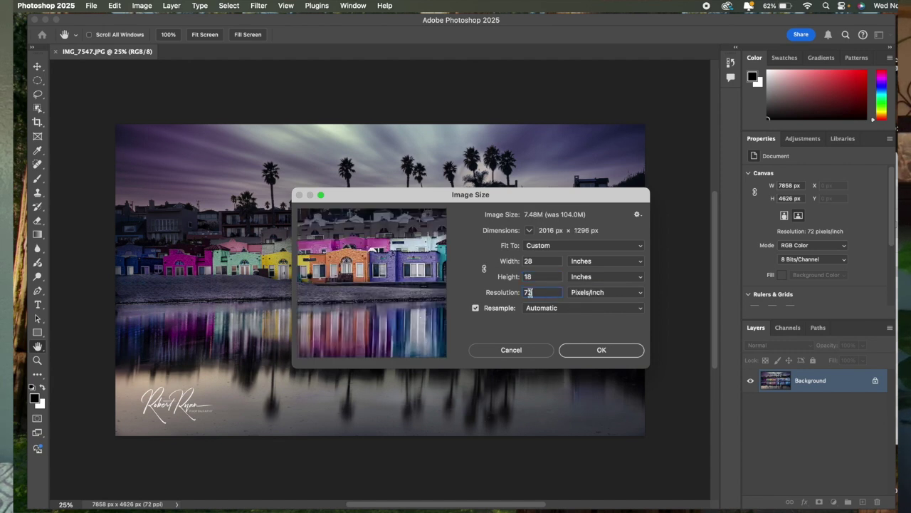
type("300")
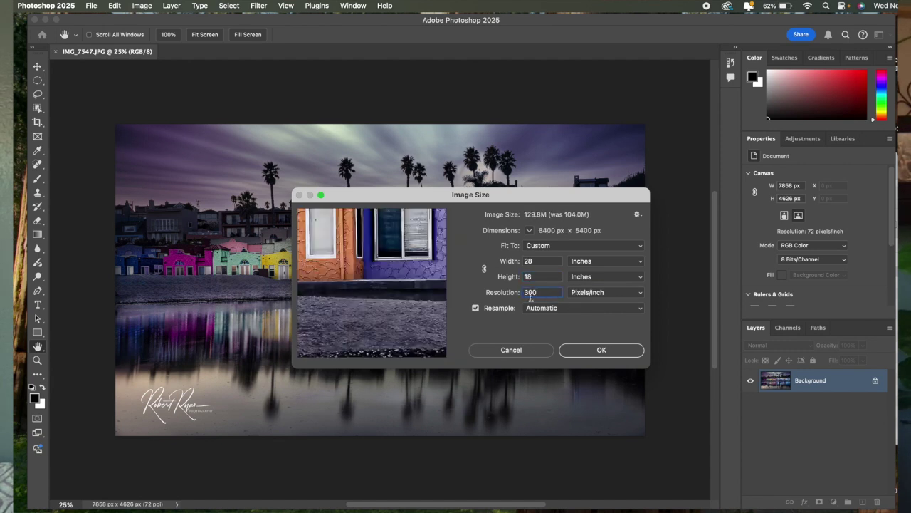
left_click(611, 349)
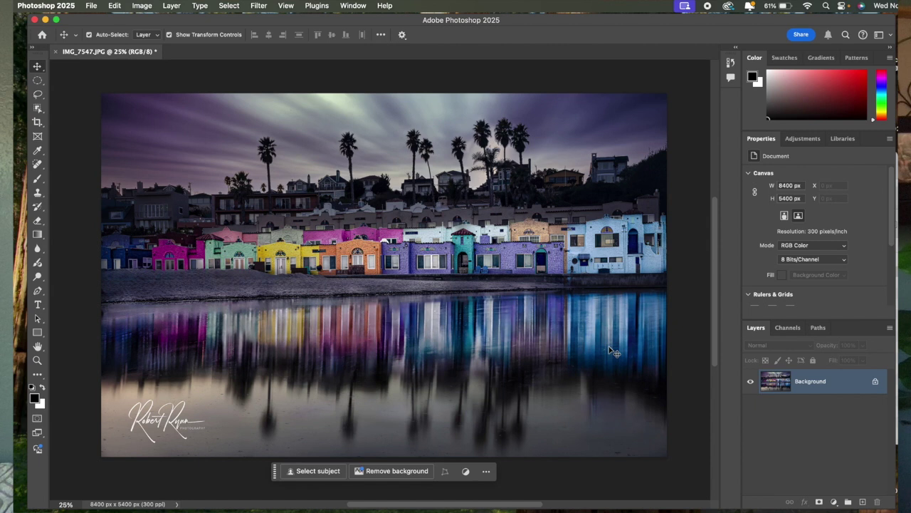
- Extend the canvas relative to its current size by 2 inches in width and 2 inches in height, using inches as units
left_click(142, 6)
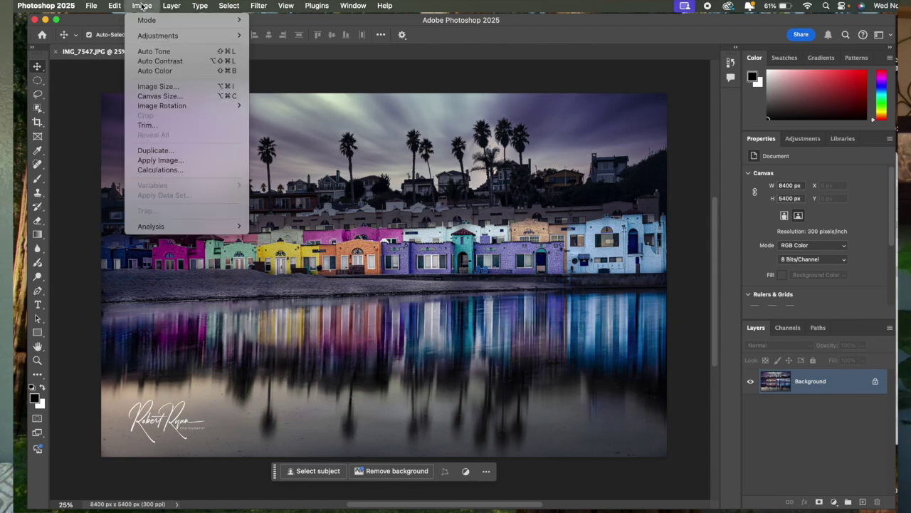
left_click(164, 97)
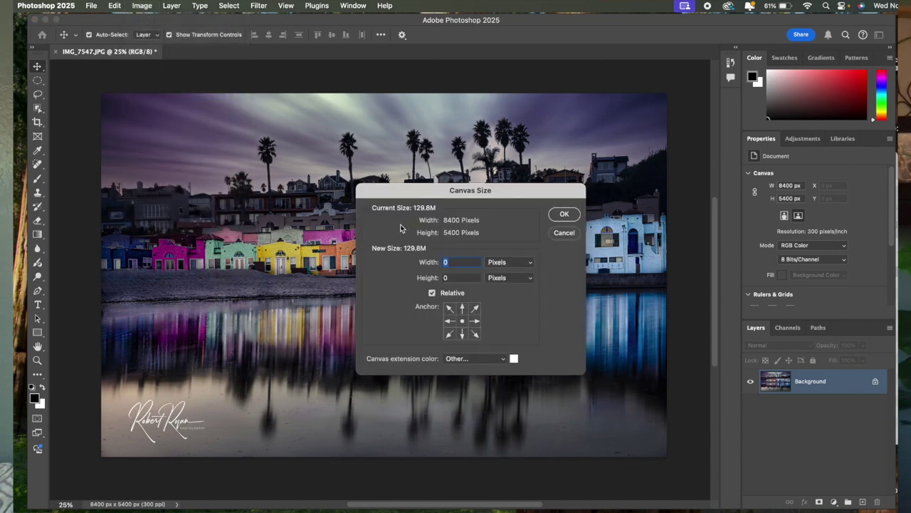
left_click(432, 293)
left_click(531, 263)
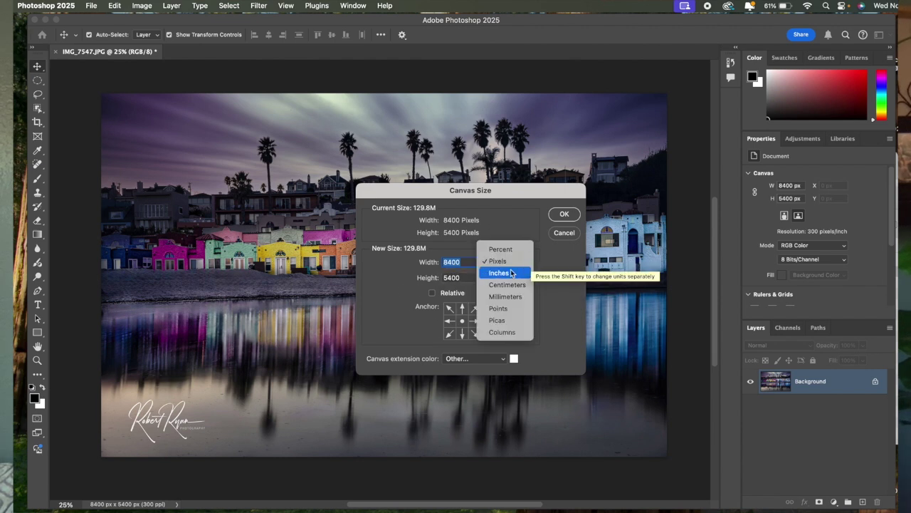
left_click(502, 273)
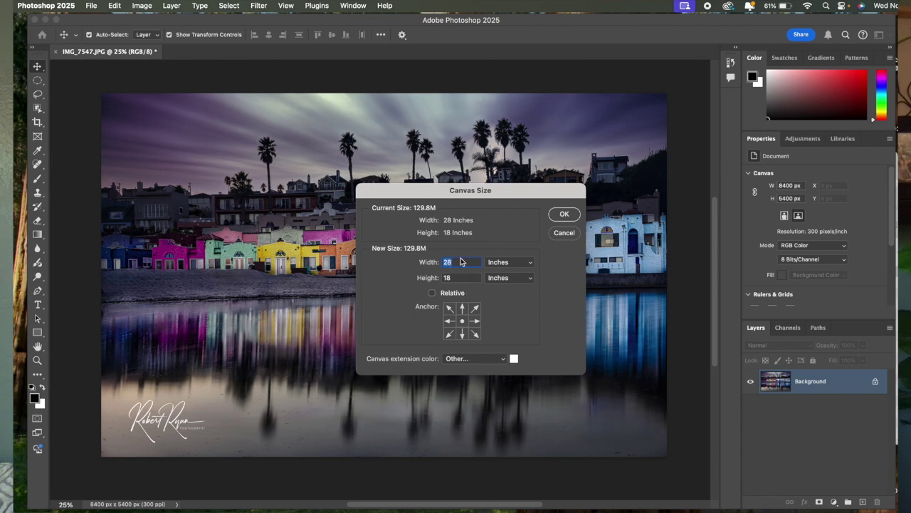
left_click(431, 294)
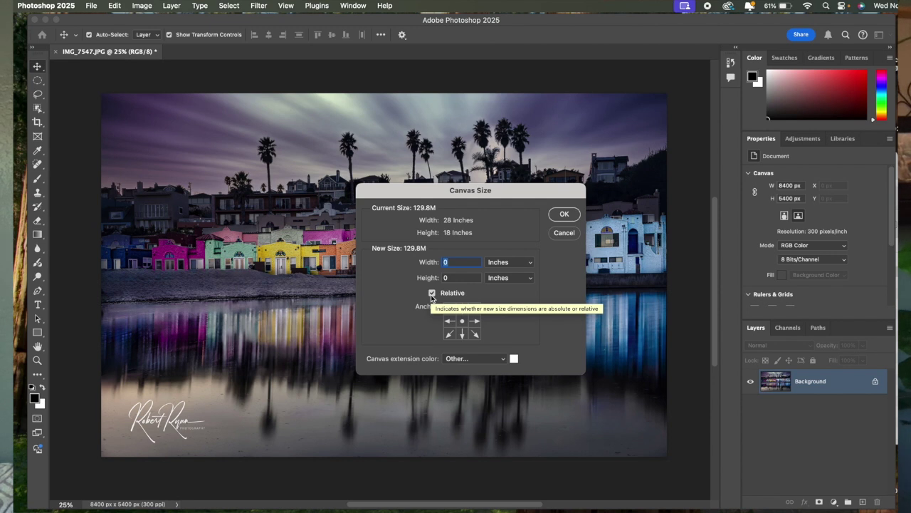
type("2")
double_click(448, 277)
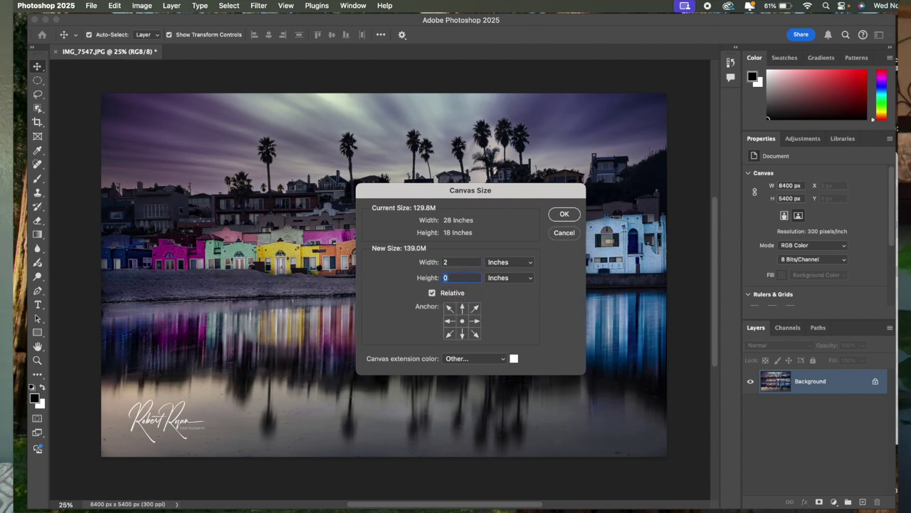
type("2")
left_click(564, 214)
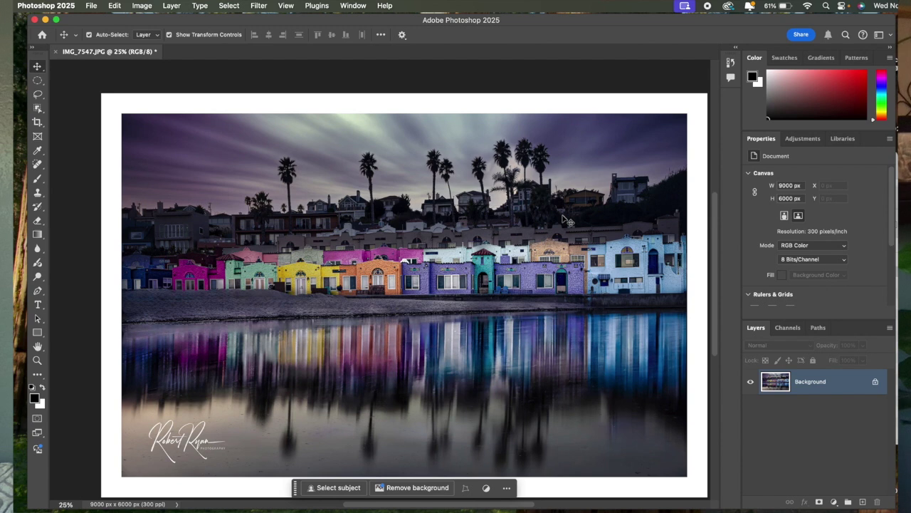
- Add a text box in the white border below the photo, near its middle, reading "Capitola,CA"
scroll(567, 221, "down", 3)
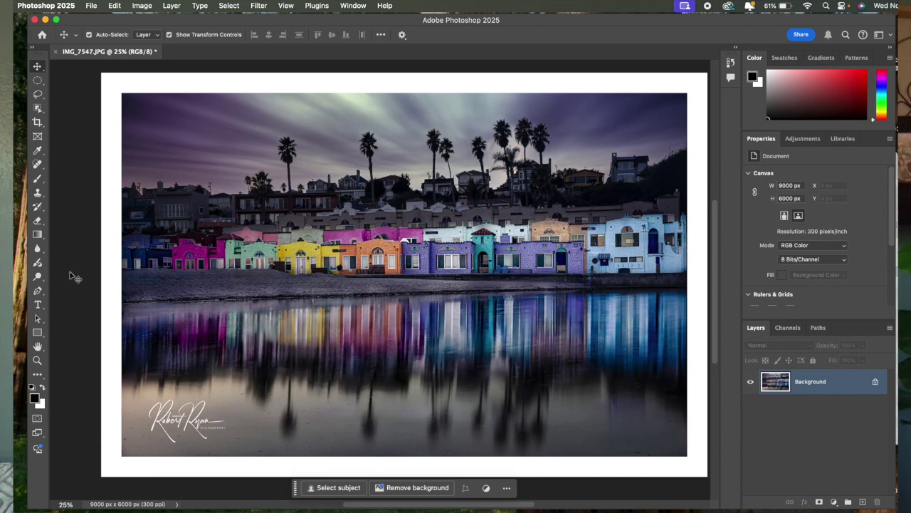
left_click(38, 305)
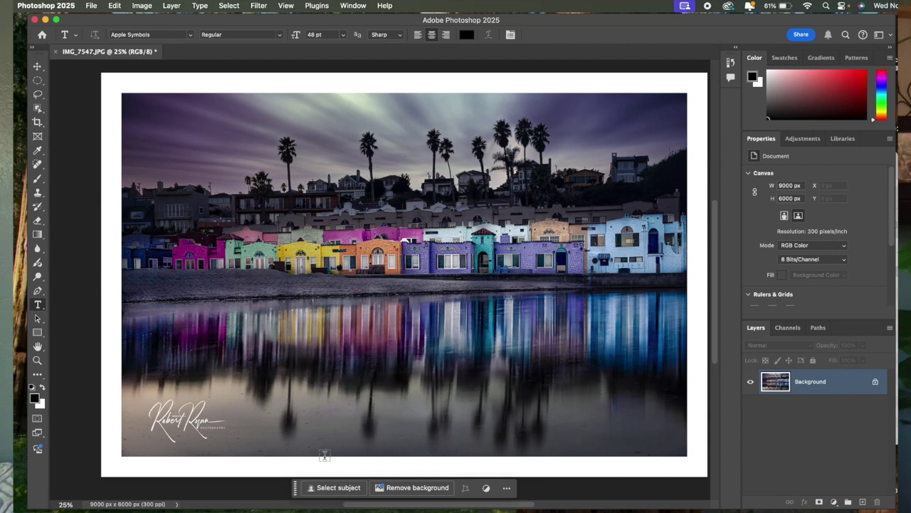
left_click_drag(325, 459, 505, 485)
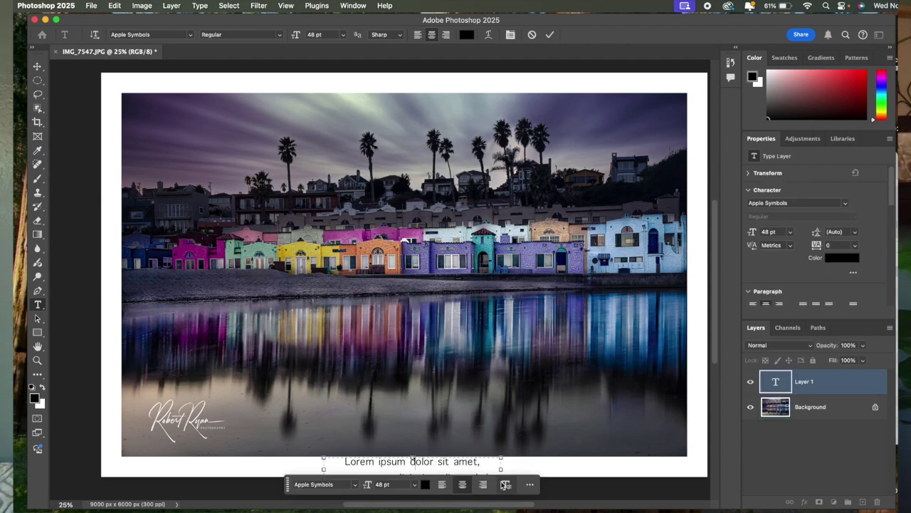
type("Capitola")
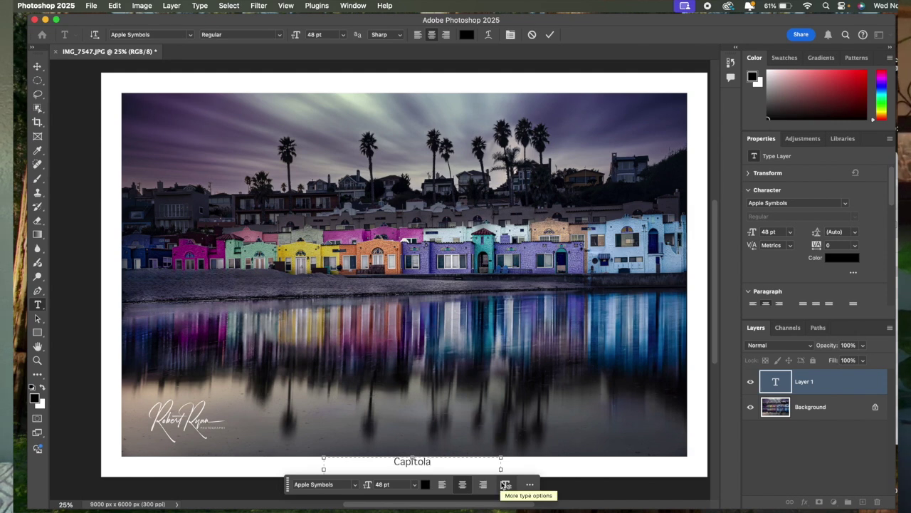
type(",CA")
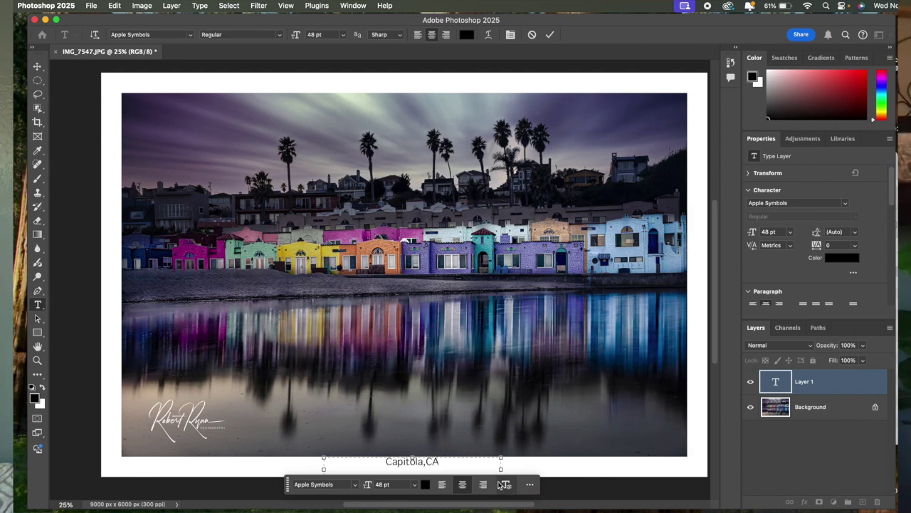
- Change the font of the whole "Capitola,CA" caption to Brush Script MT Italic
left_click_drag(454, 461, 368, 483)
left_click(355, 485)
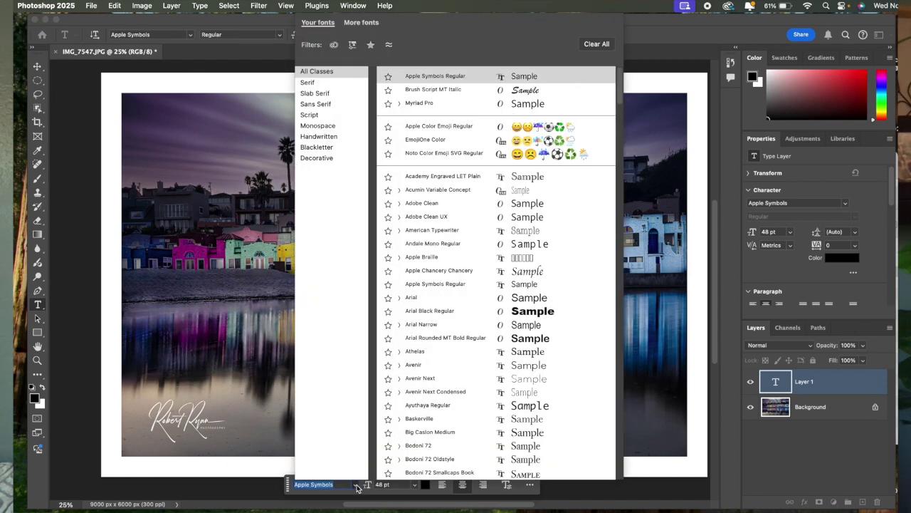
type("Bodoni 72 Oldstyle")
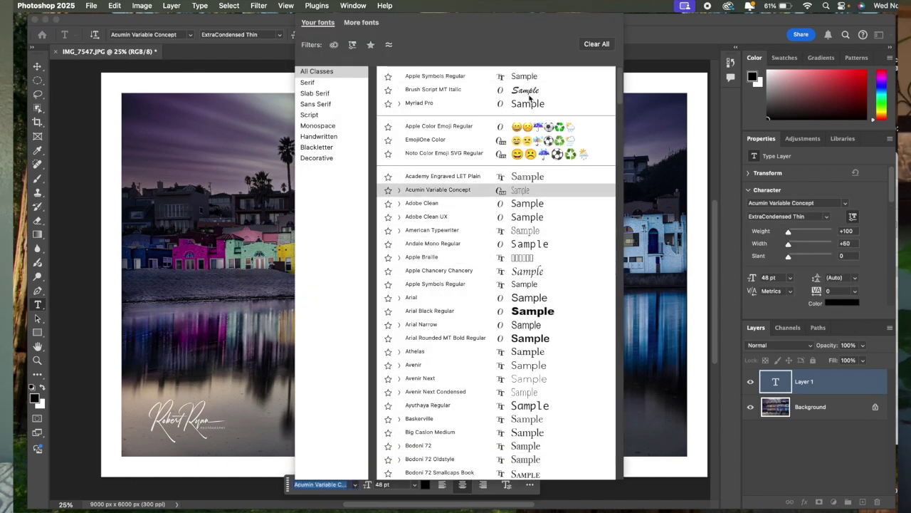
left_click(525, 91)
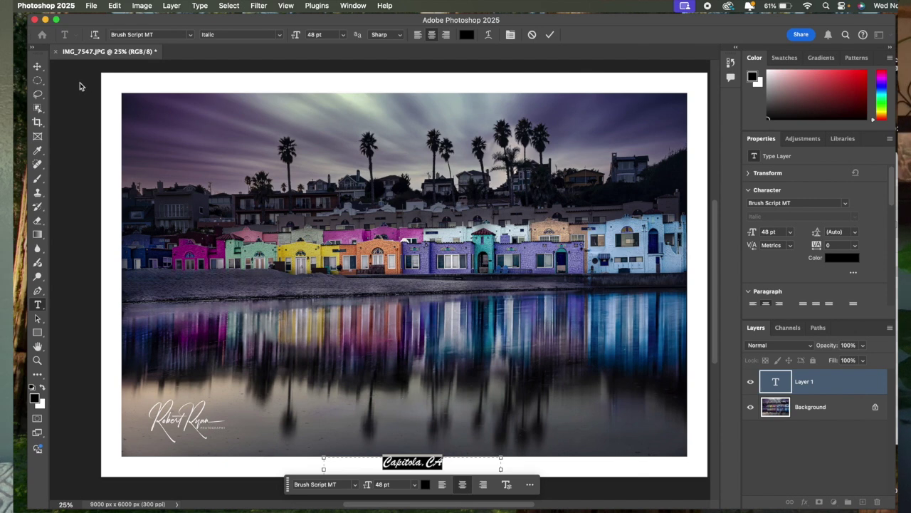
- Move the caption slightly down and left so it sits centred within the lower white border, and deselect it
left_click(37, 67)
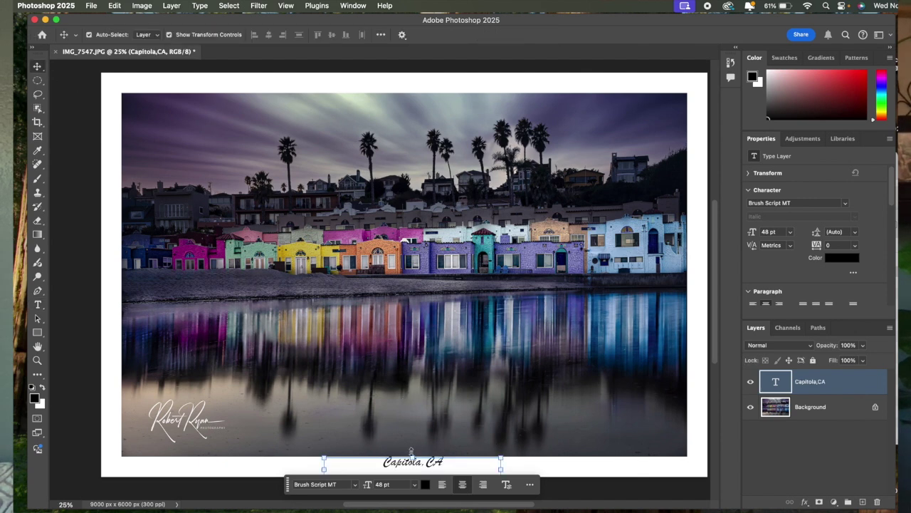
left_click_drag(405, 463, 404, 467)
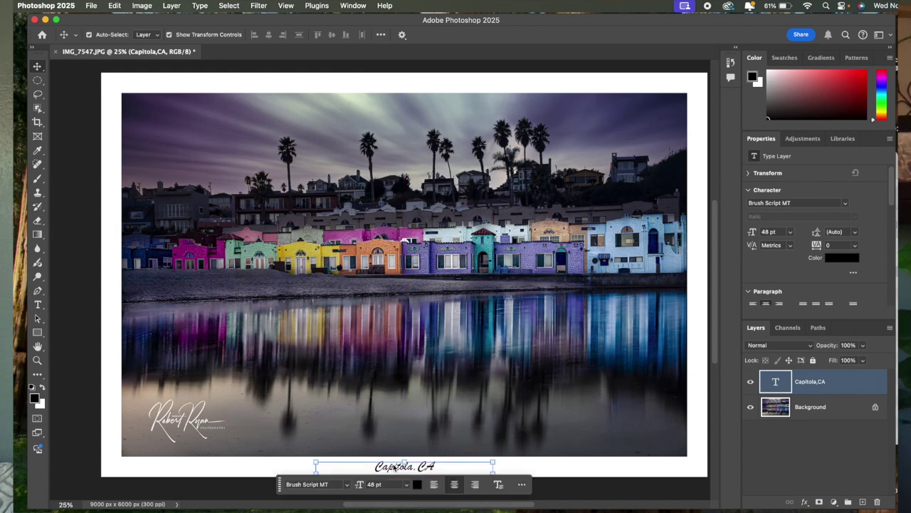
left_click(242, 89)
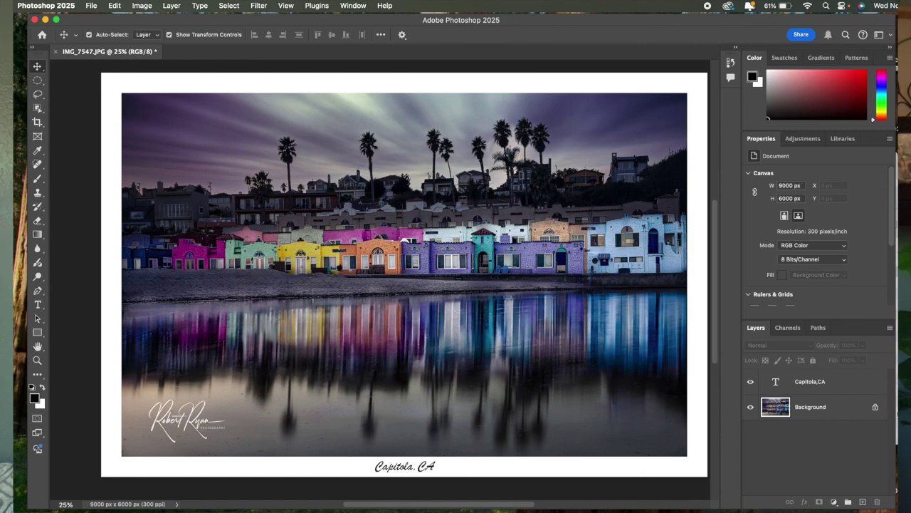
- Unlock the background layer and give it a black Stroke layer style, 27 px in size and positioned Inside
left_click(875, 409)
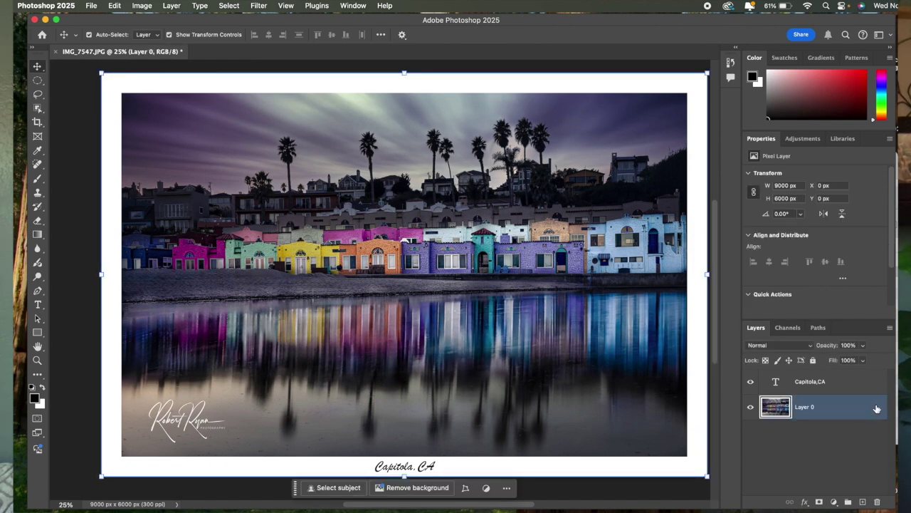
double_click(773, 409)
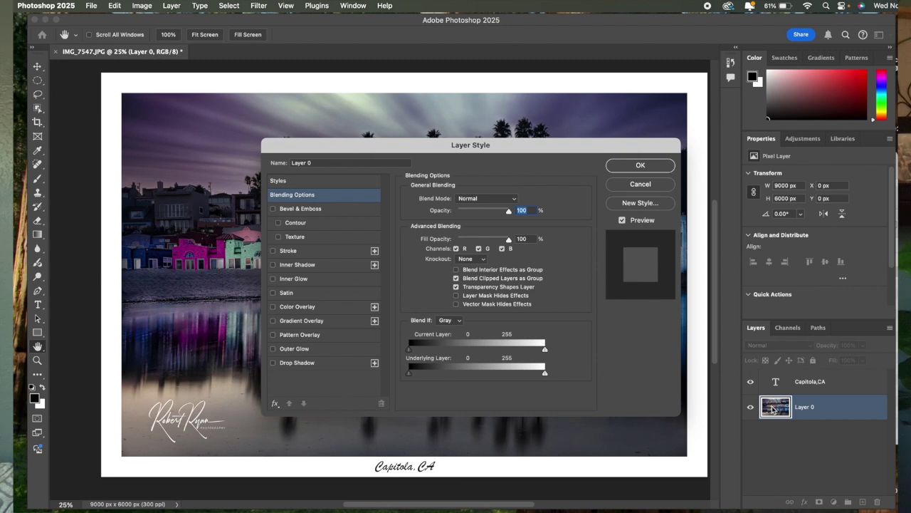
left_click(287, 254)
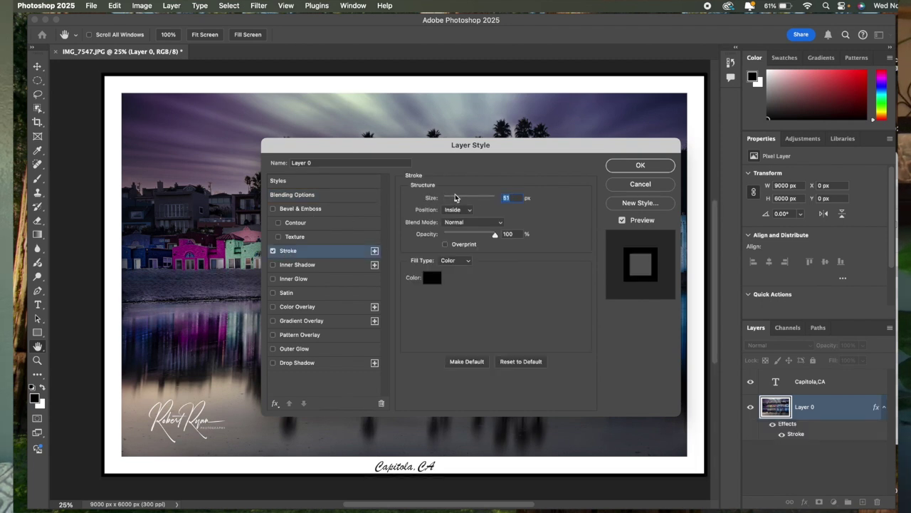
left_click_drag(444, 202, 480, 198)
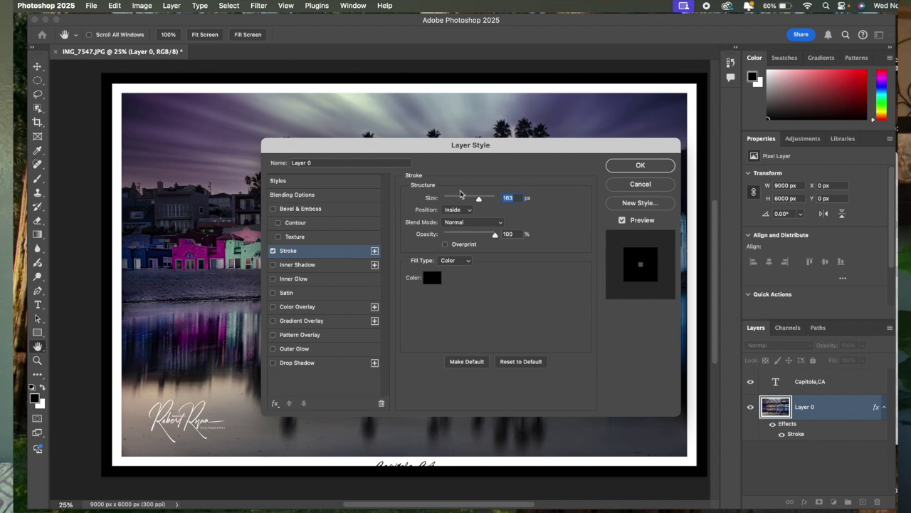
left_click_drag(461, 199, 453, 200)
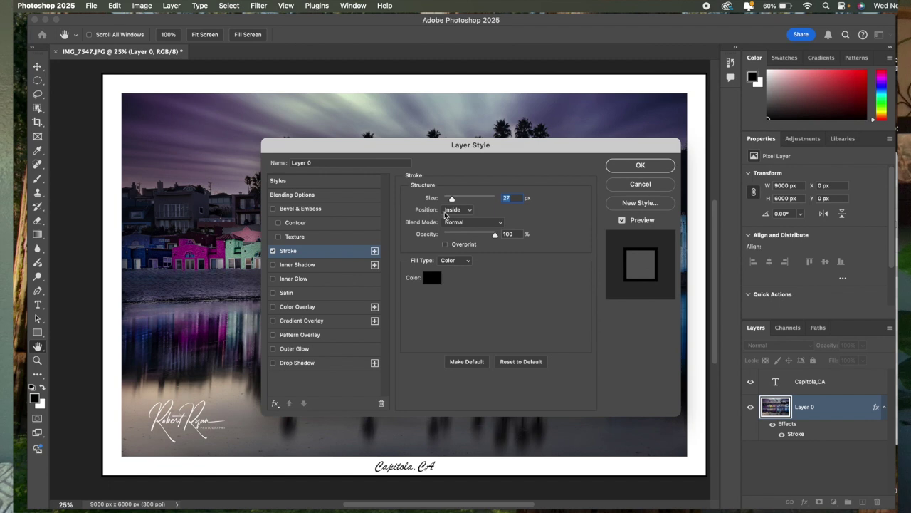
left_click(463, 211)
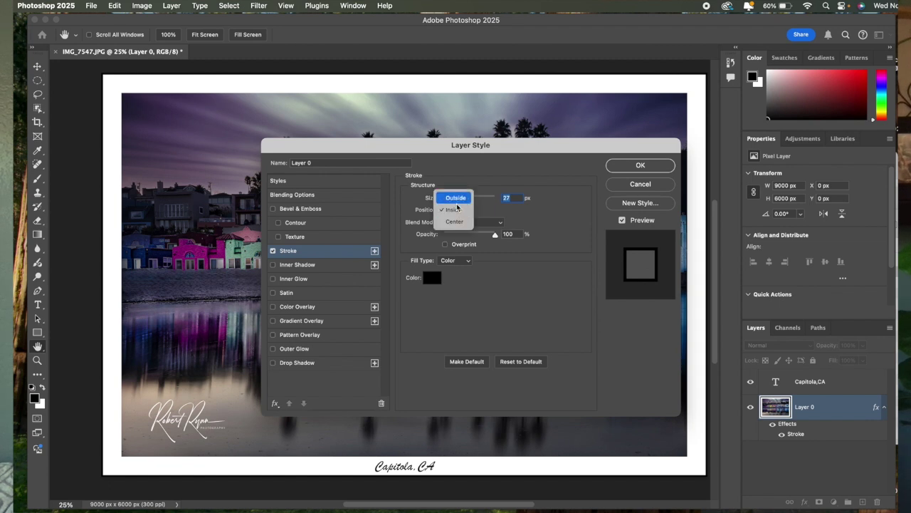
left_click(451, 212)
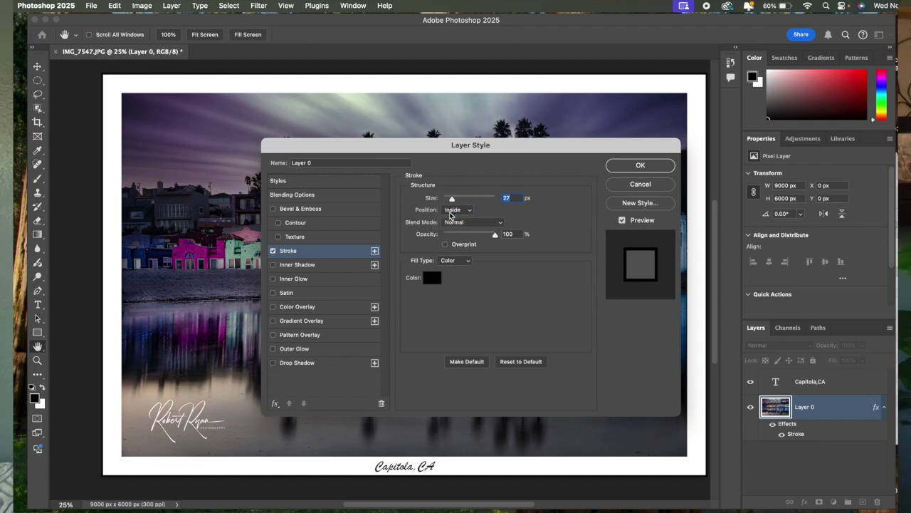
left_click(631, 170)
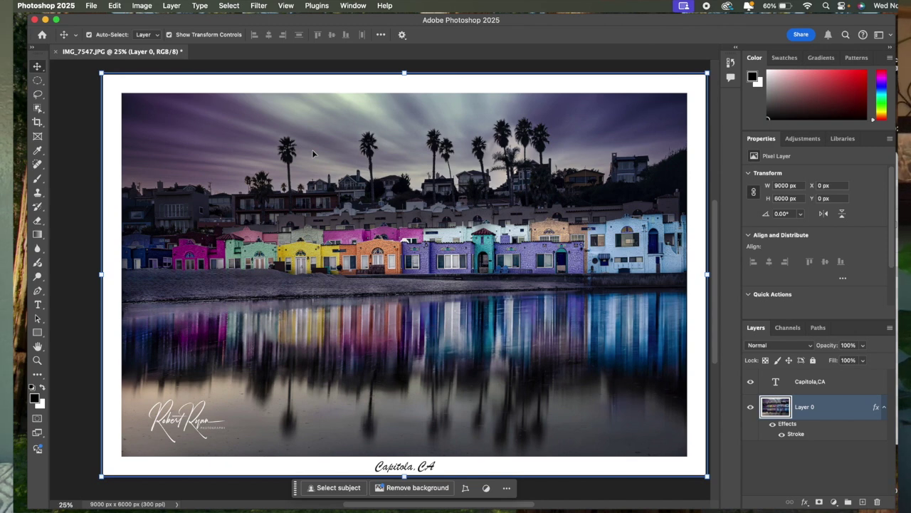
left_click(38, 320)
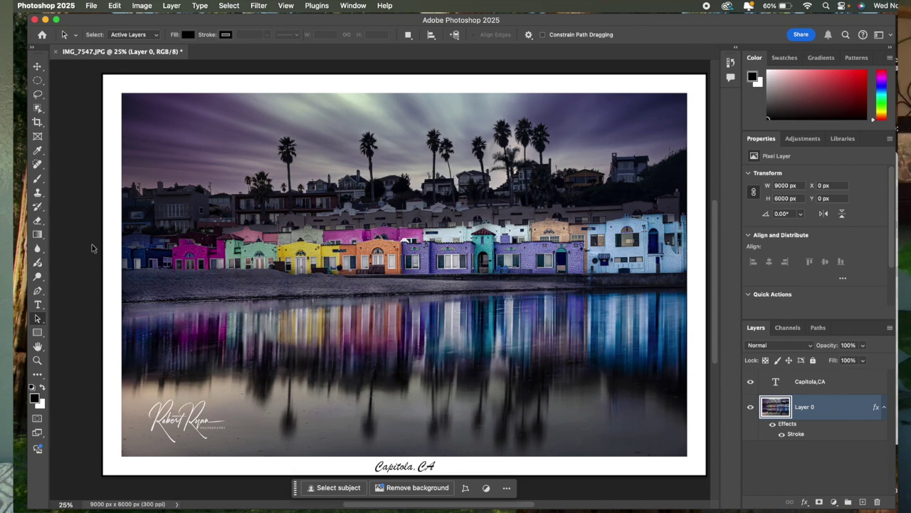
- Save a JPEG copy of the image to Downloads as "IMG_7547 copy.jpg" at maximum quality 12, Baseline Optimized
left_click(92, 7)
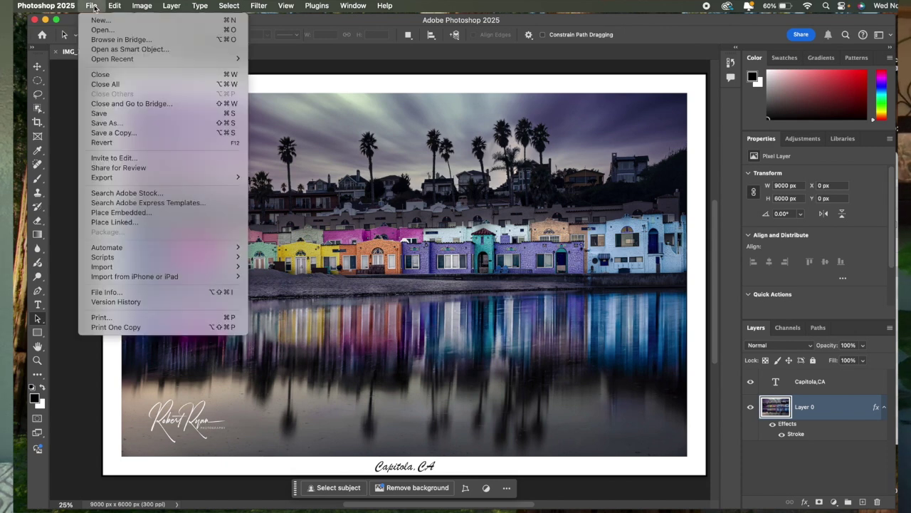
left_click(114, 132)
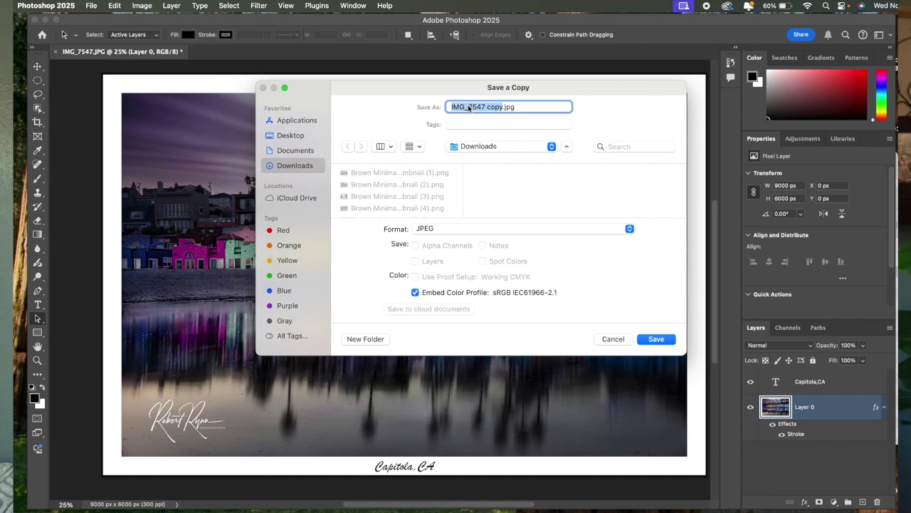
left_click(657, 342)
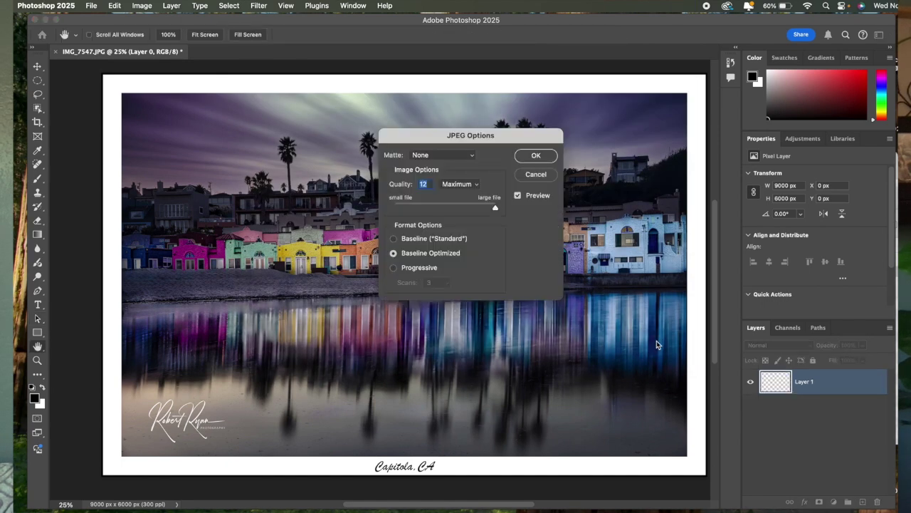
left_click(536, 155)
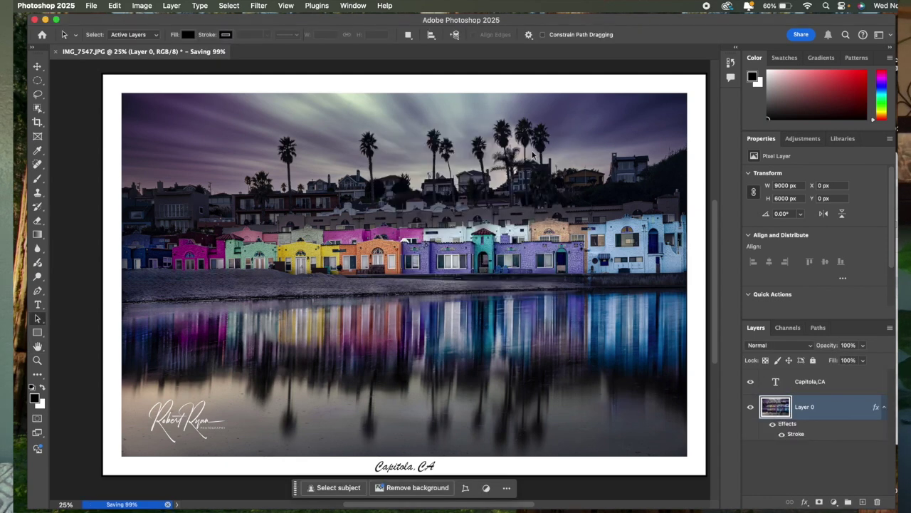